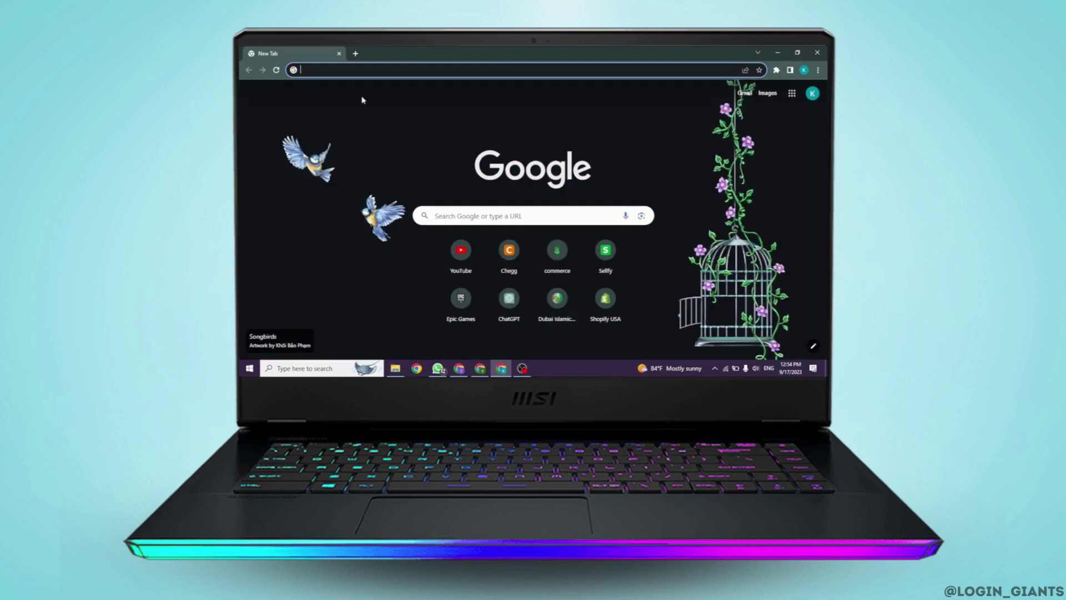
type("dbs bank")
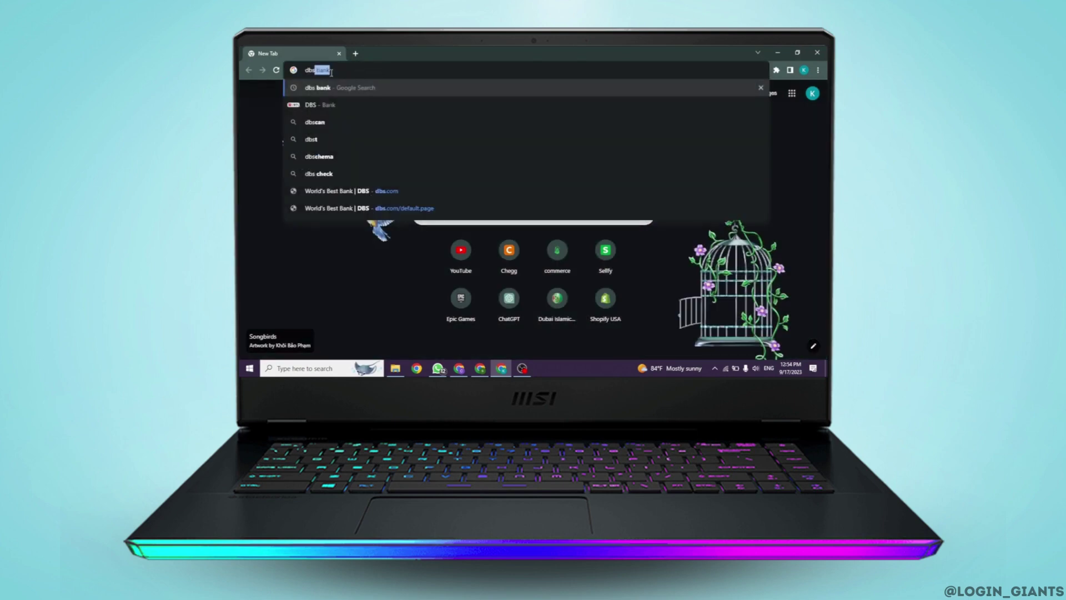
Run a Google search for 'dbs bank' from the Chrome address bar.
key("Return")
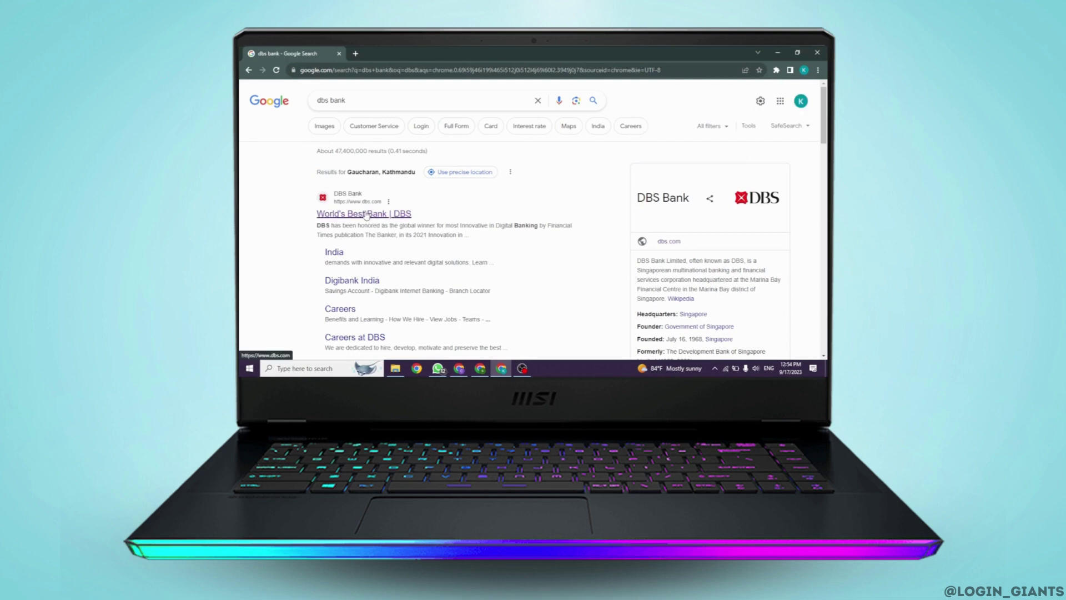
Go from the DBS homepage to Login > DBS iBanking and list the identity types.
left_click(366, 214)
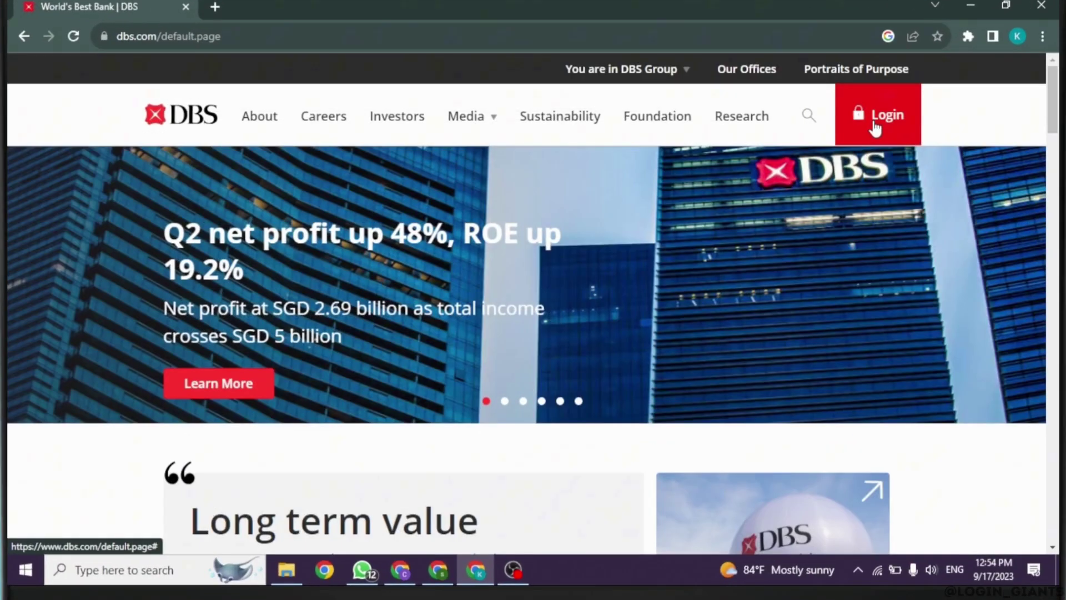
left_click(880, 123)
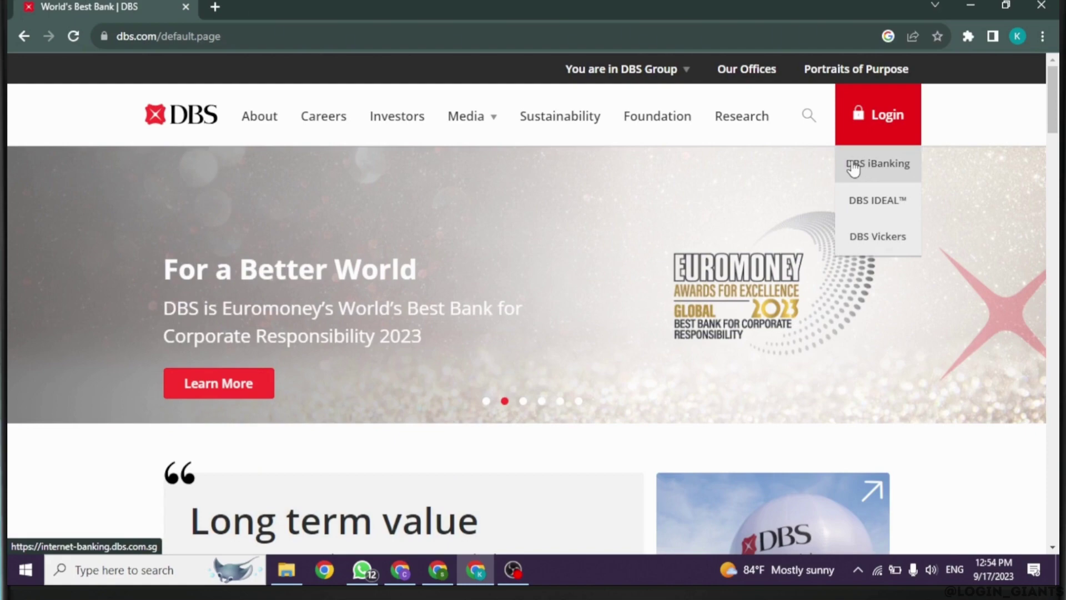
left_click(853, 168)
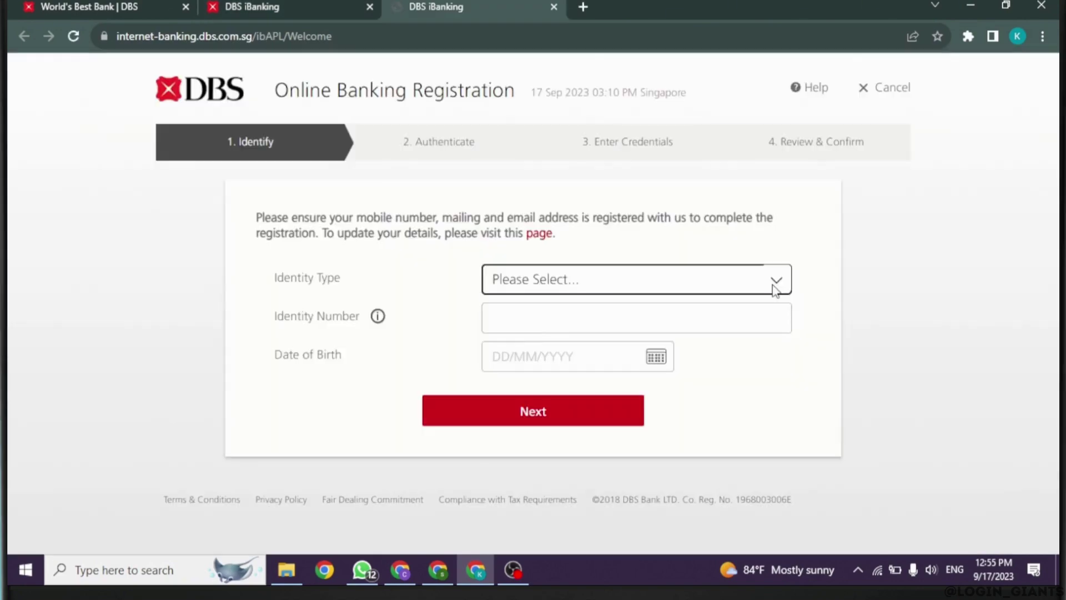
left_click(775, 280)
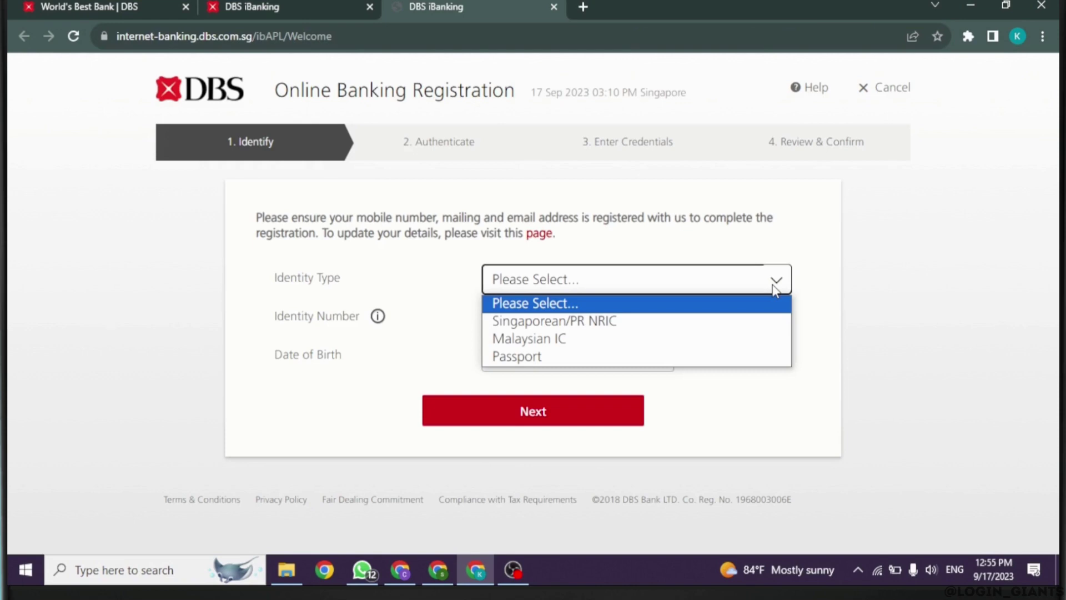
left_click(659, 355)
type("15")
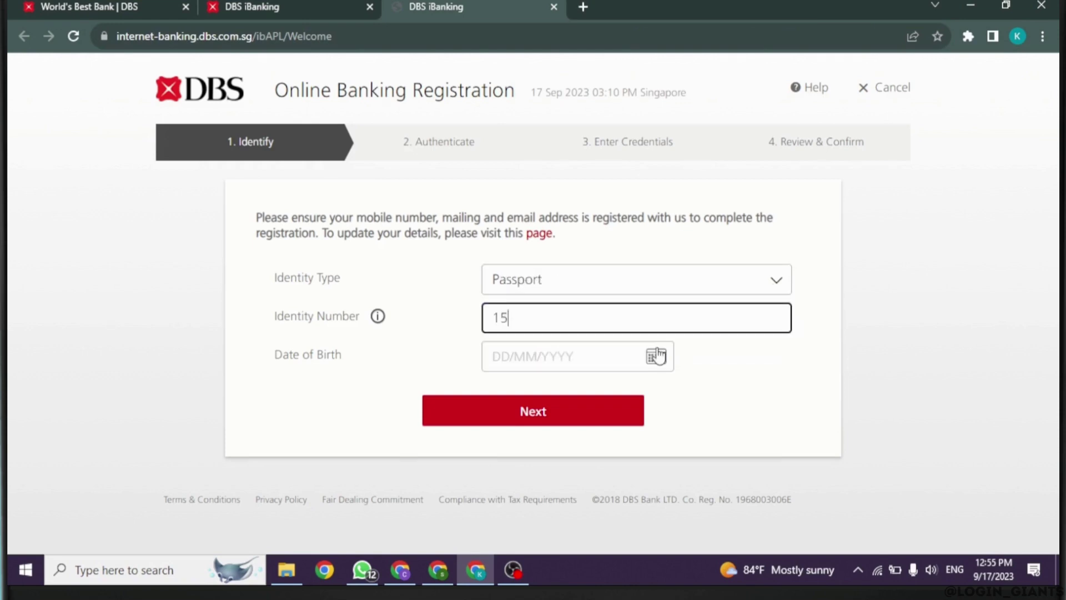
left_click(657, 356)
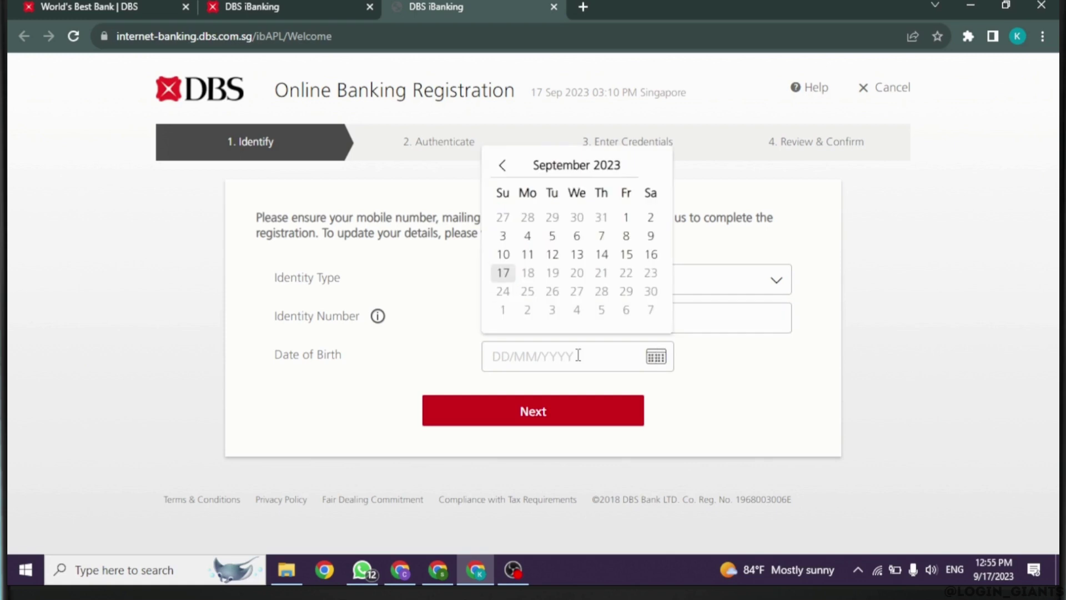
left_click(577, 356)
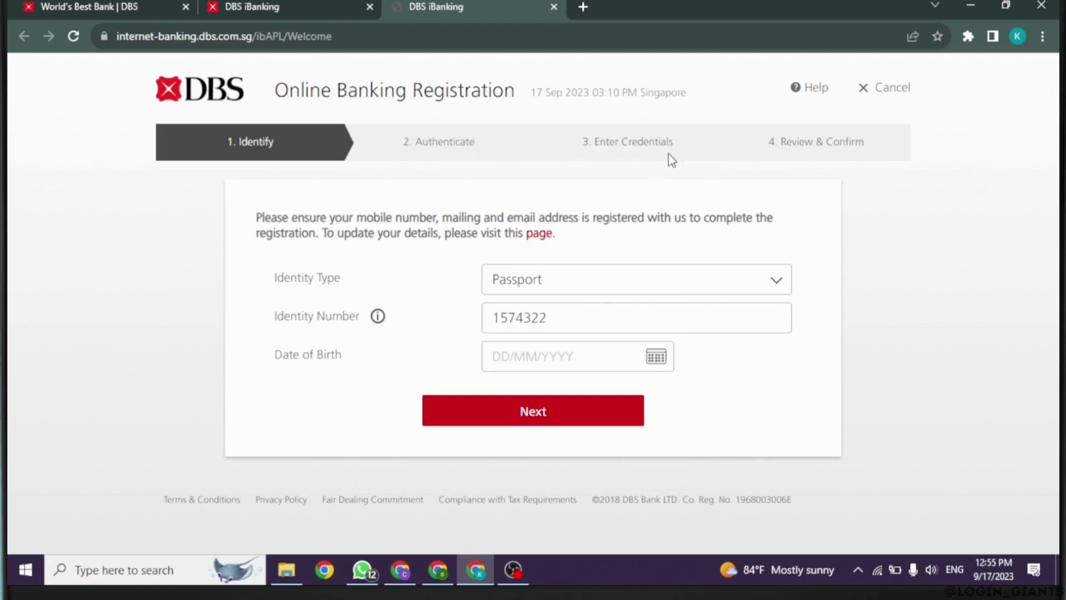